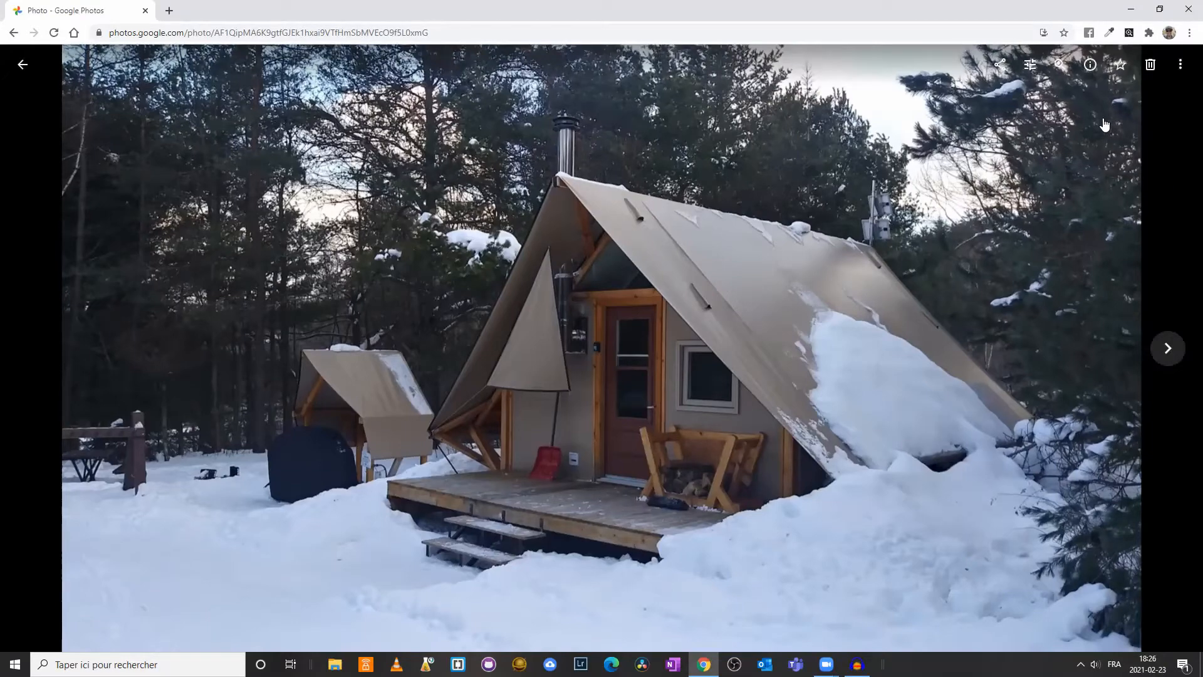
Examine the cabin photo's file details, focusing on its aperture, shutter speed, focal length and ISO
left_click(1090, 65)
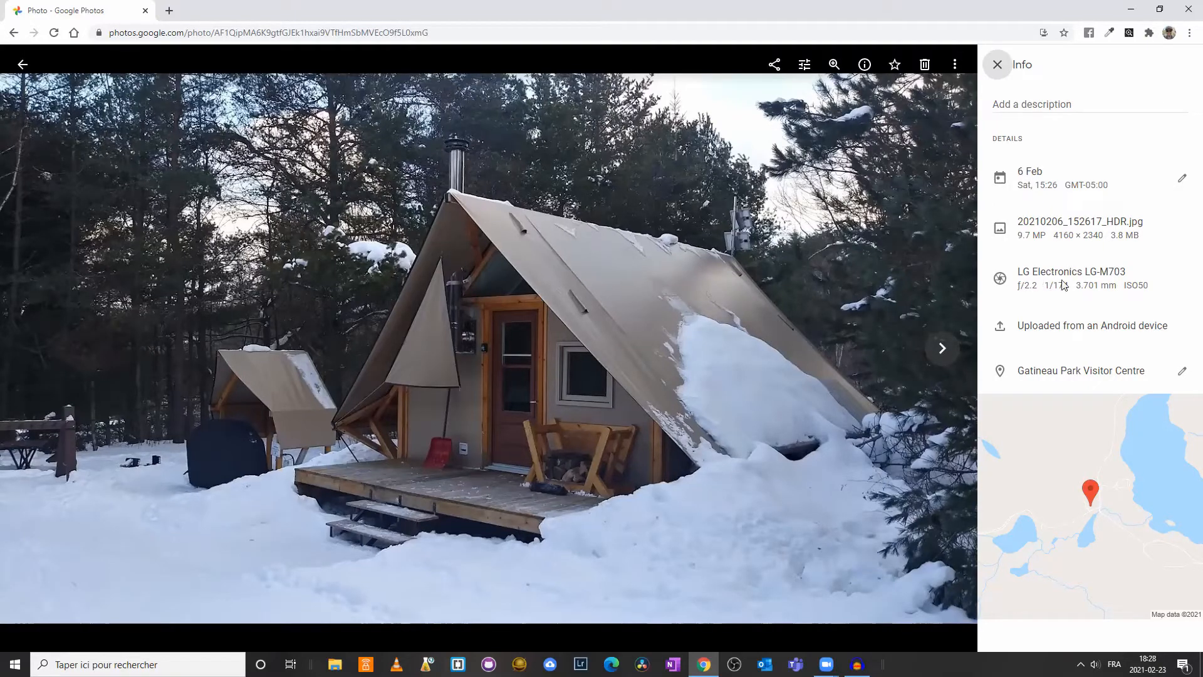
mouse_move(1036, 286)
left_mouse_down()
mouse_move(1013, 290)
mouse_move(1018, 282)
left_mouse_up()
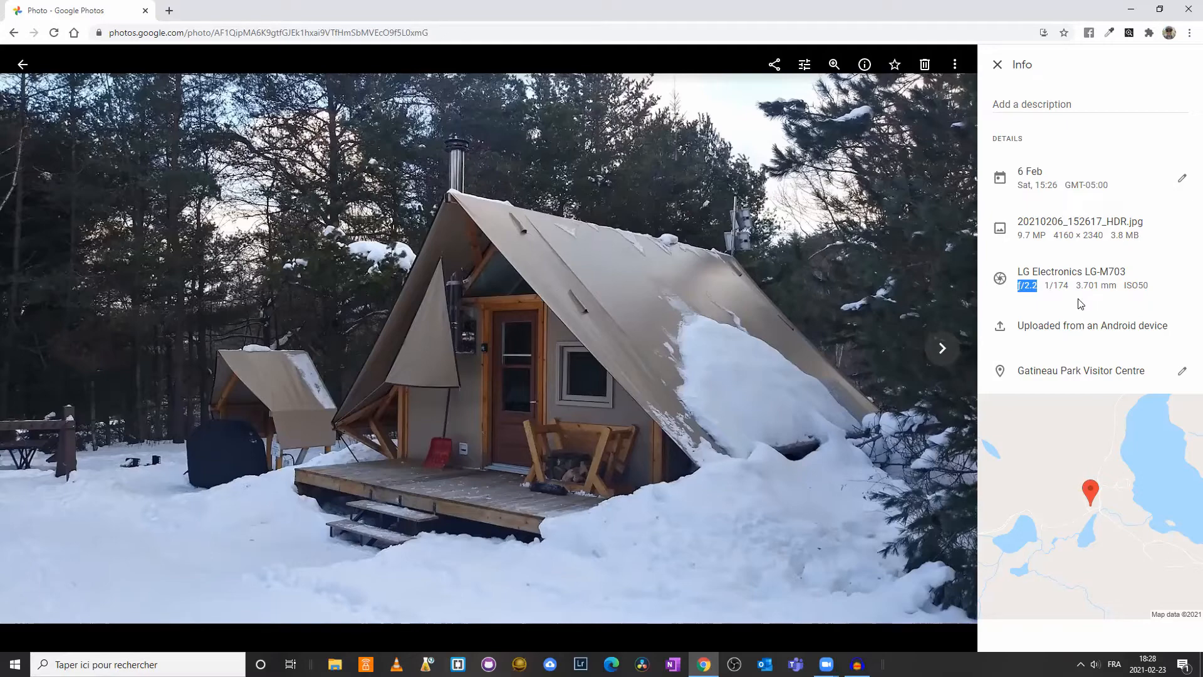
left_click_drag(1043, 286, 1068, 283)
left_click_drag(1076, 285, 1119, 288)
left_click(1127, 283)
left_click_drag(1128, 285, 1150, 285)
left_click(1152, 288)
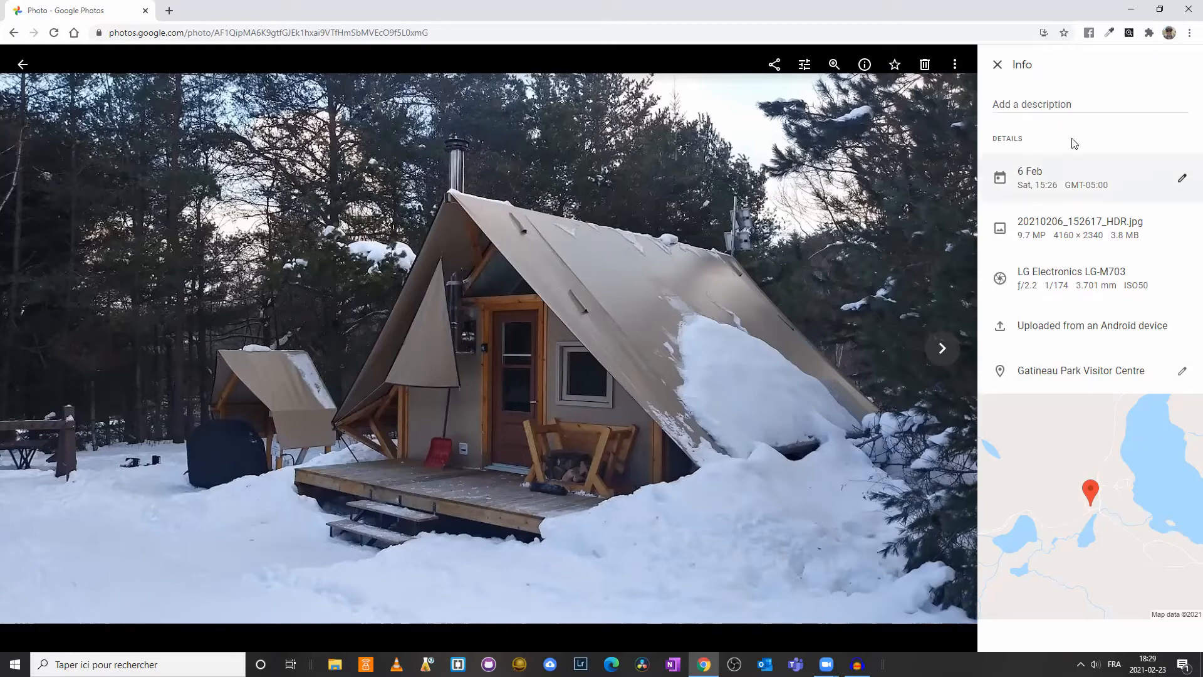
left_click(997, 66)
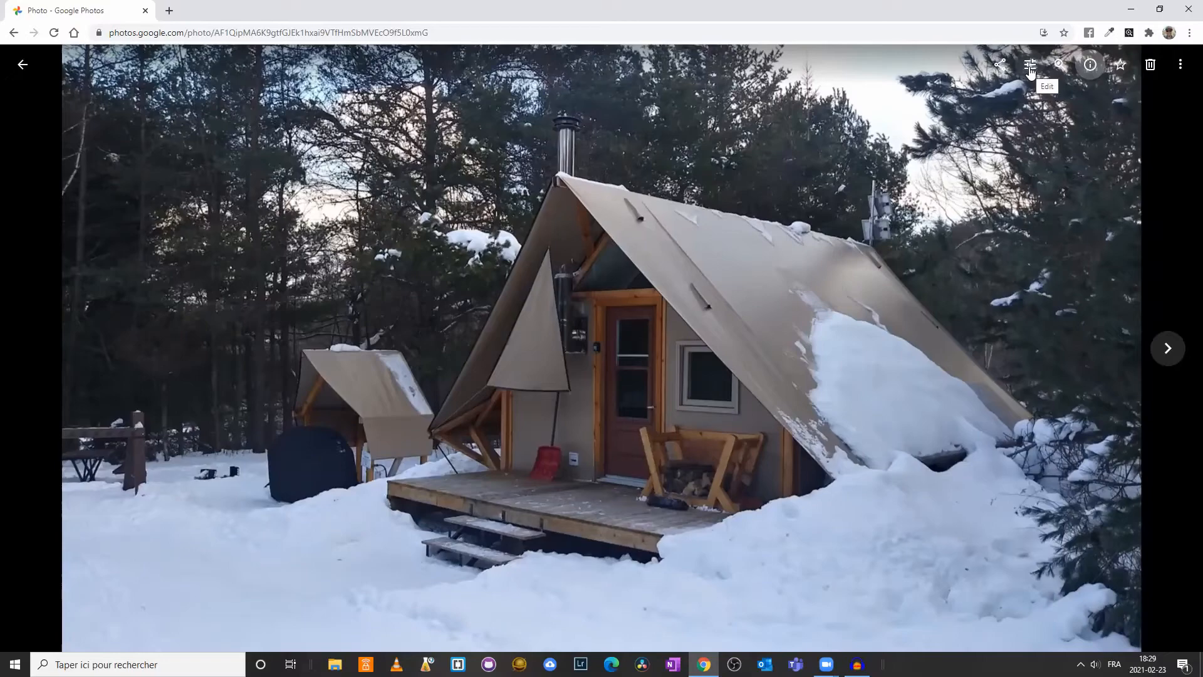
Open the cabin photo for editing, try the Auto filter on it and undo that edit
left_click(1030, 70)
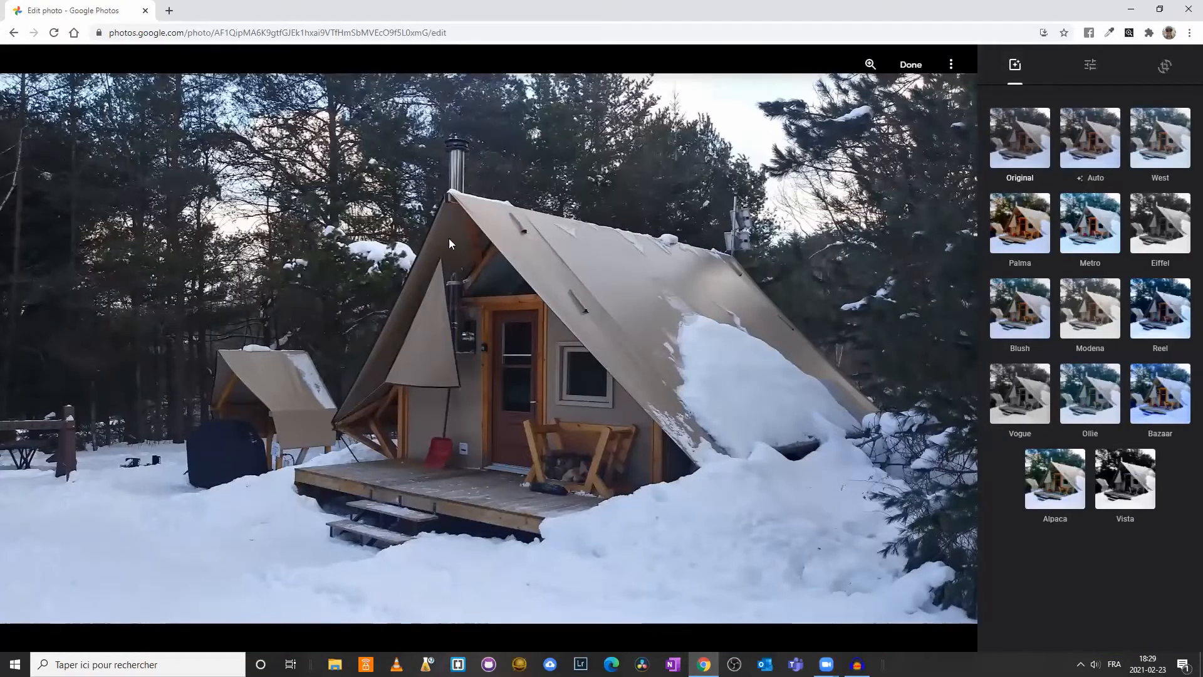
left_click(1088, 145)
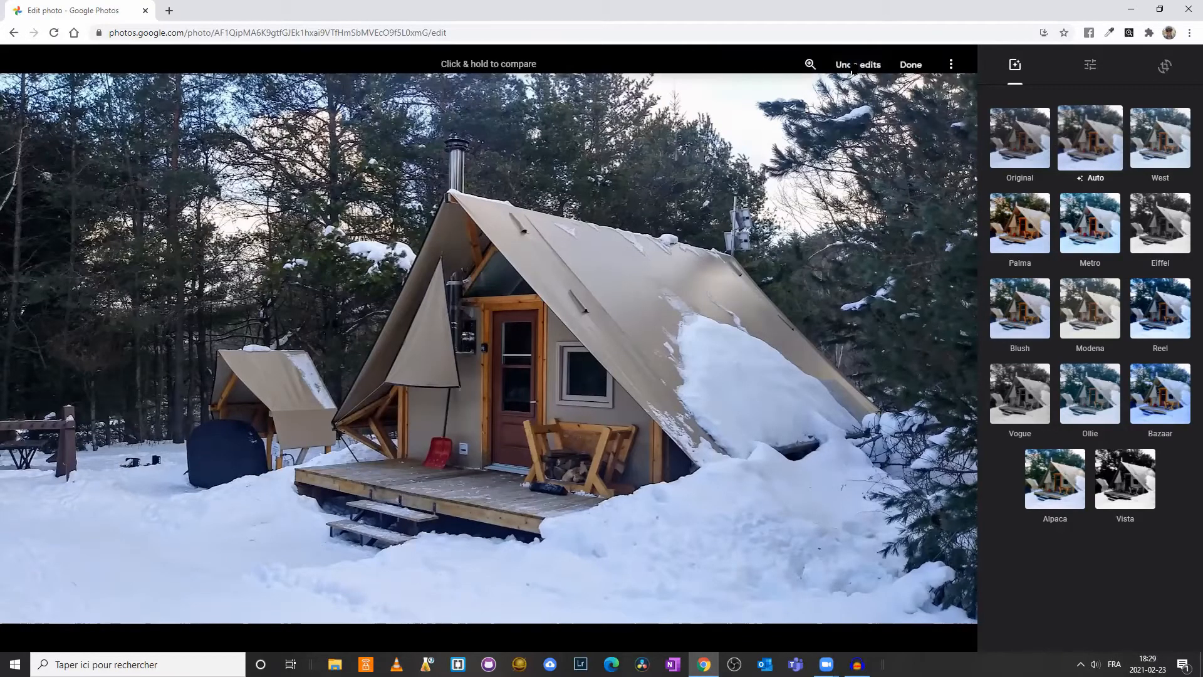
left_click(856, 64)
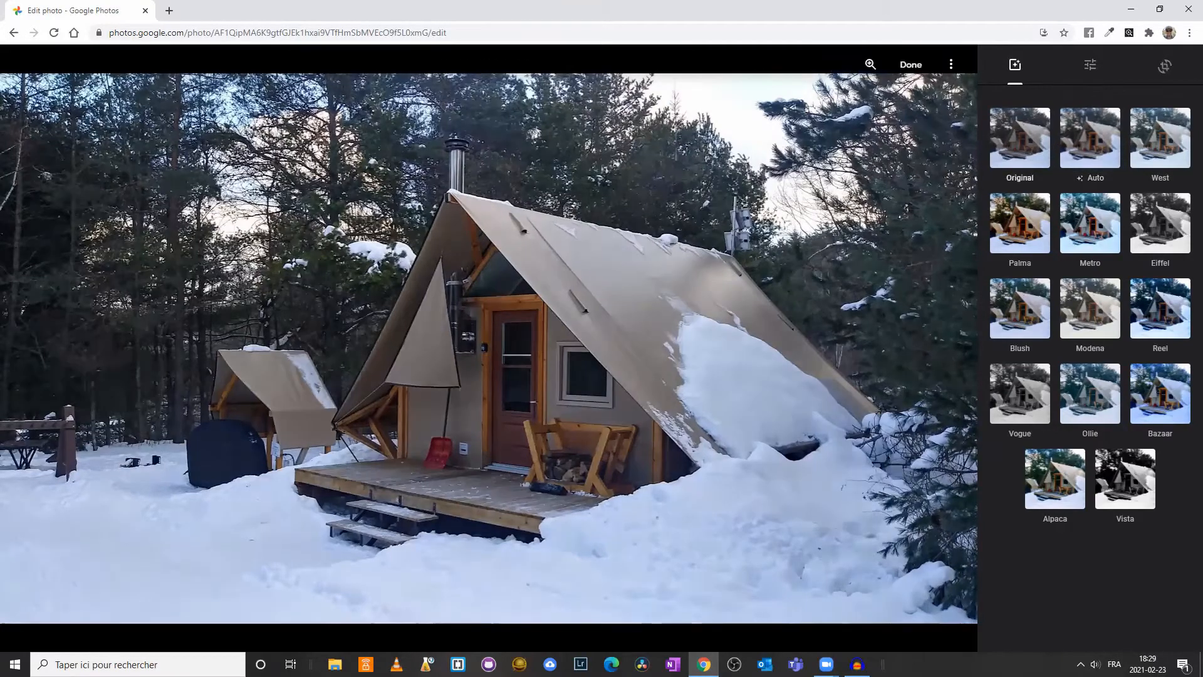
Raise the photo's exposure and contrast slightly above neutral in the detailed Light adjustments
left_click(1095, 73)
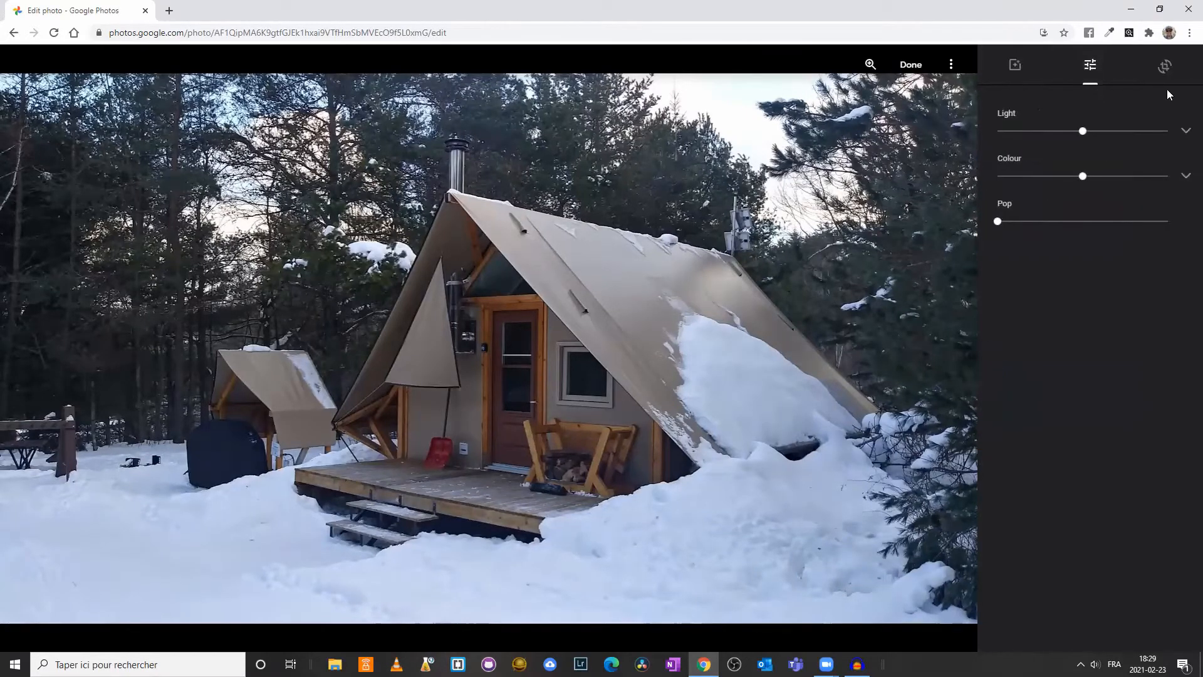
left_click(1185, 134)
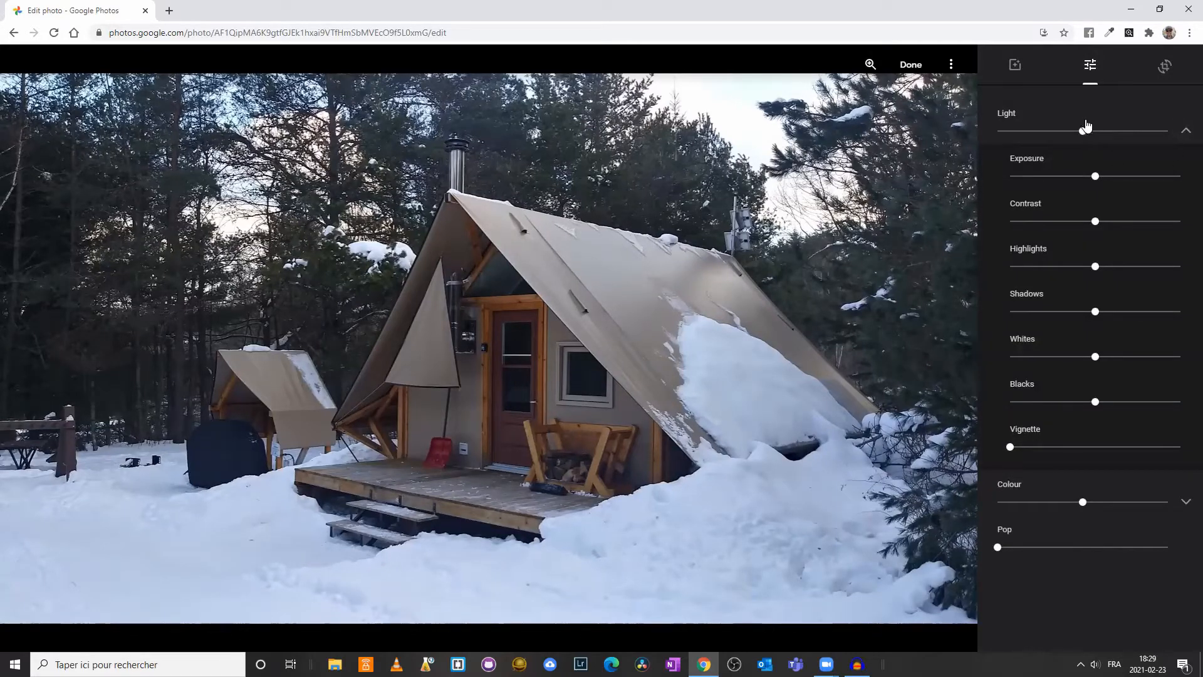
mouse_move(1083, 133)
left_mouse_down()
mouse_move(1139, 137)
mouse_move(1087, 132)
left_mouse_up()
left_click_drag(1095, 177, 1107, 182)
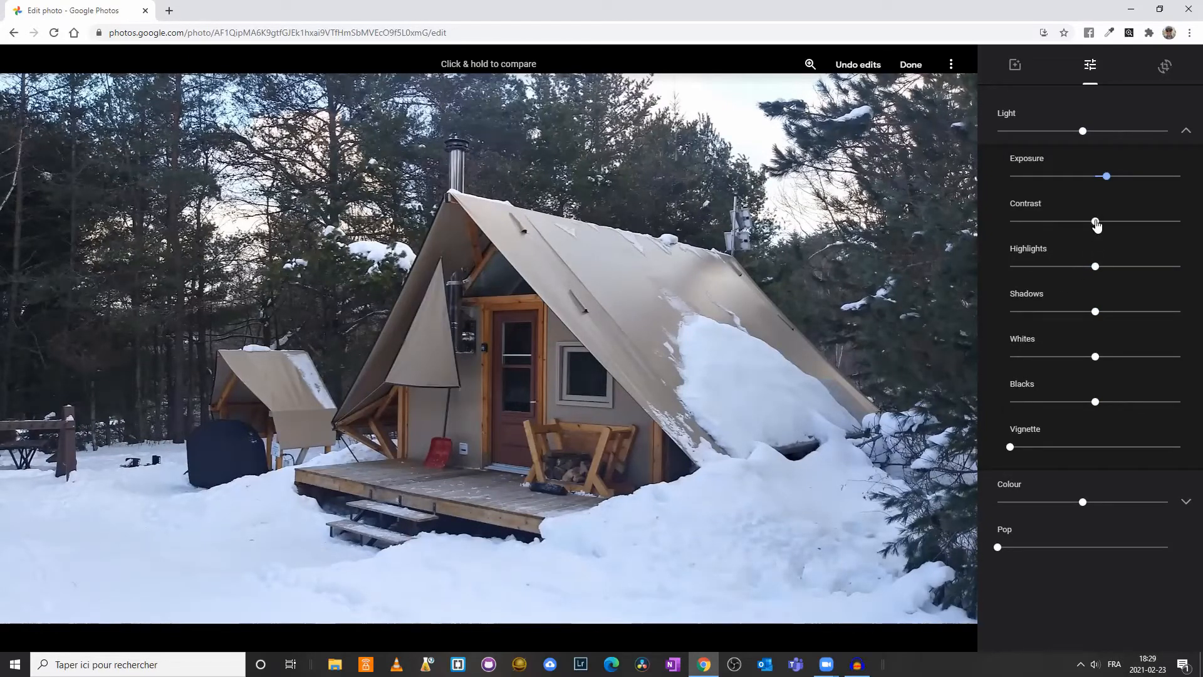
mouse_move(1096, 223)
left_mouse_down()
mouse_move(1132, 223)
mouse_move(1109, 228)
left_mouse_up()
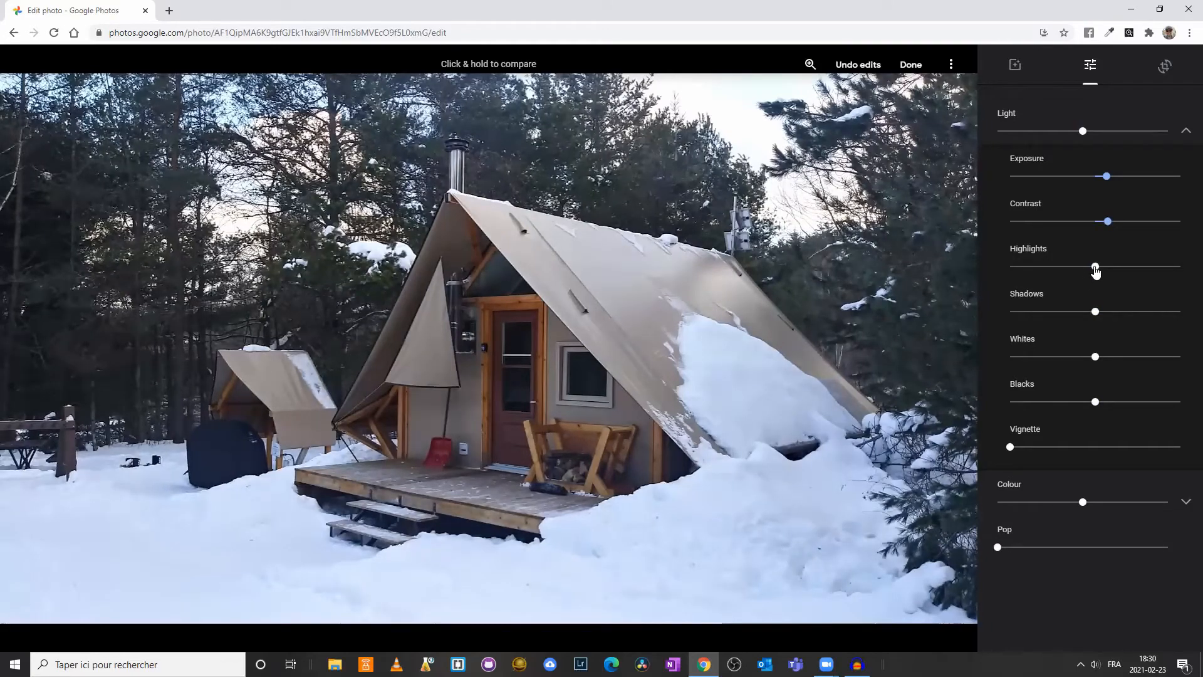
Try the highlights at their minimum before resetting them to neutral, and test brighter whites on the photo
left_click_drag(1095, 267, 989, 268)
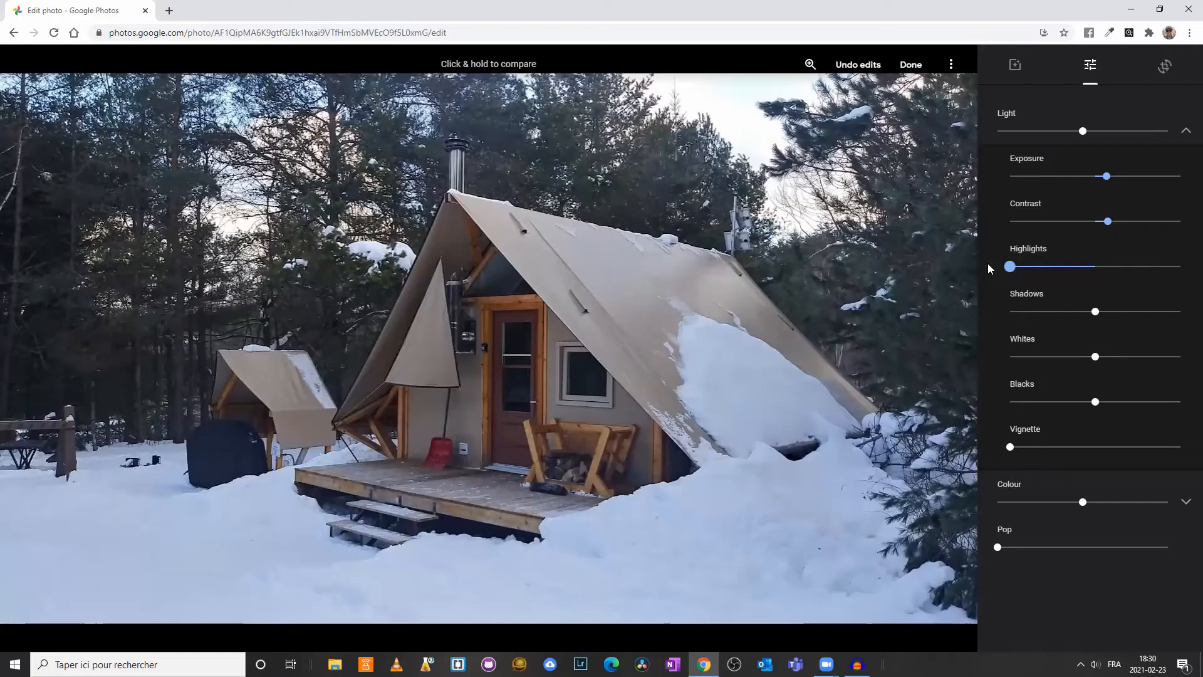
left_click_drag(1009, 267, 1095, 272)
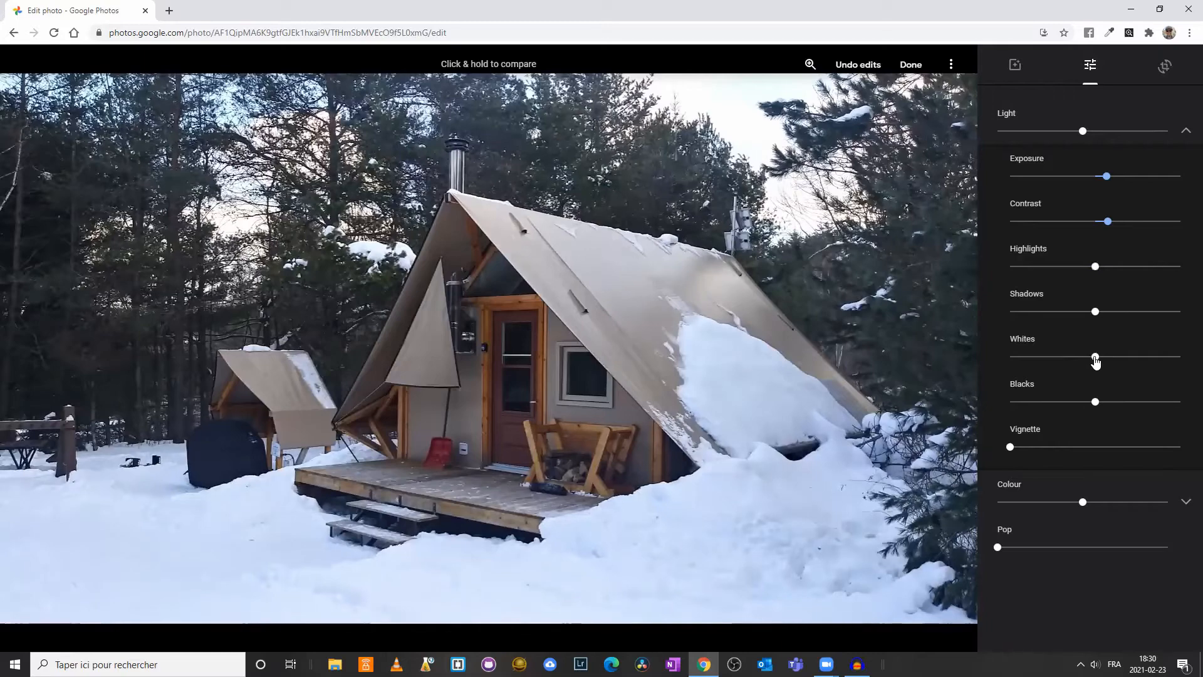
left_click_drag(1095, 360, 1128, 363)
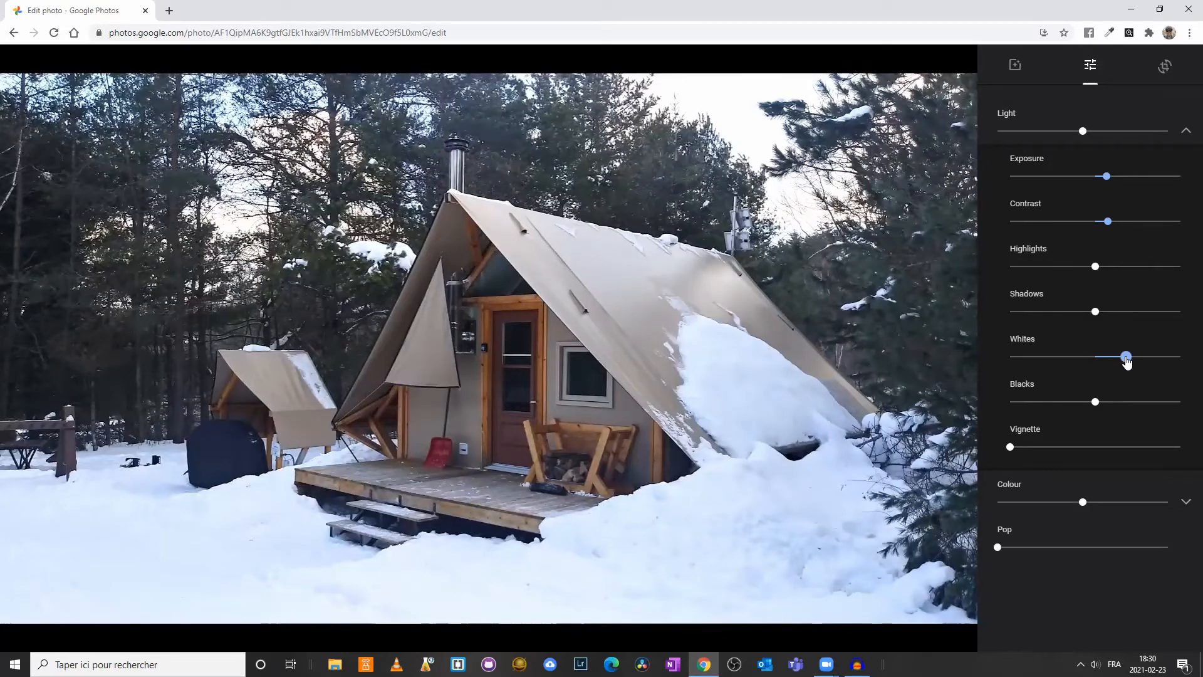
left_click_drag(1125, 357, 1102, 357)
mouse_move(1095, 312)
left_mouse_down()
mouse_move(1176, 317)
mouse_move(1009, 304)
mouse_move(1096, 314)
left_mouse_up()
mouse_move(1098, 406)
left_mouse_down()
mouse_move(1142, 404)
mouse_move(1028, 402)
mouse_move(1096, 403)
left_mouse_up()
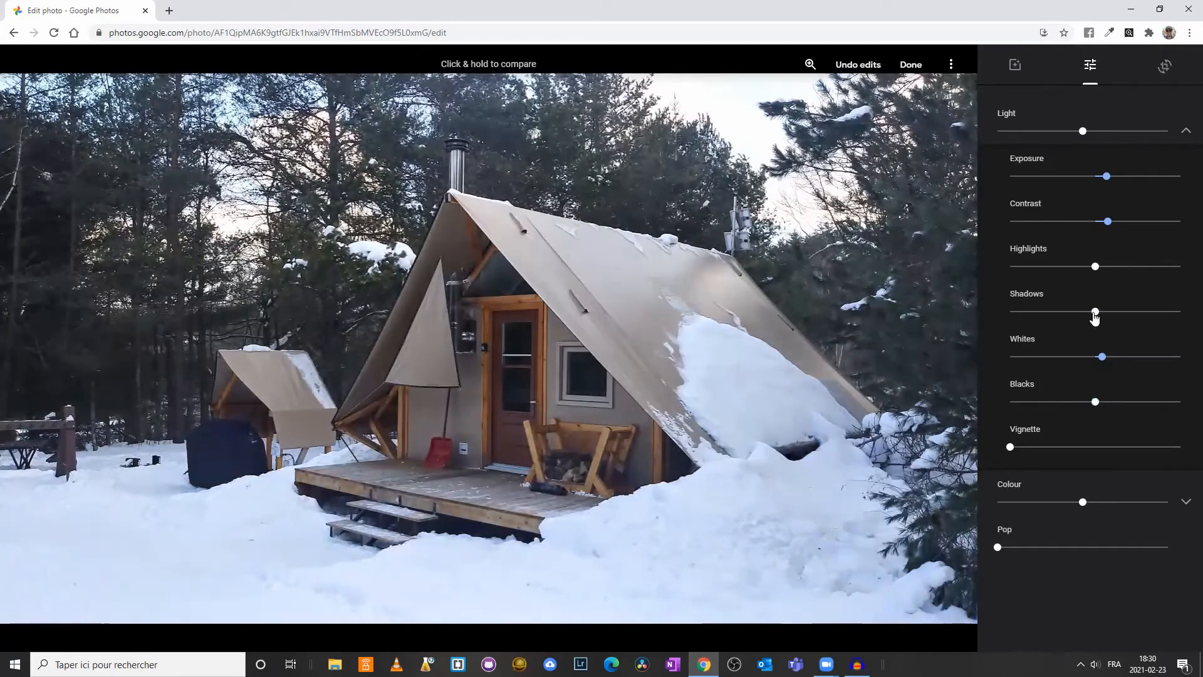
Lower the highlights moderately below neutral and raise the whites to about a quarter above neutral
mouse_move(1095, 270)
left_mouse_down()
mouse_move(1121, 269)
mouse_move(1109, 269)
left_mouse_up()
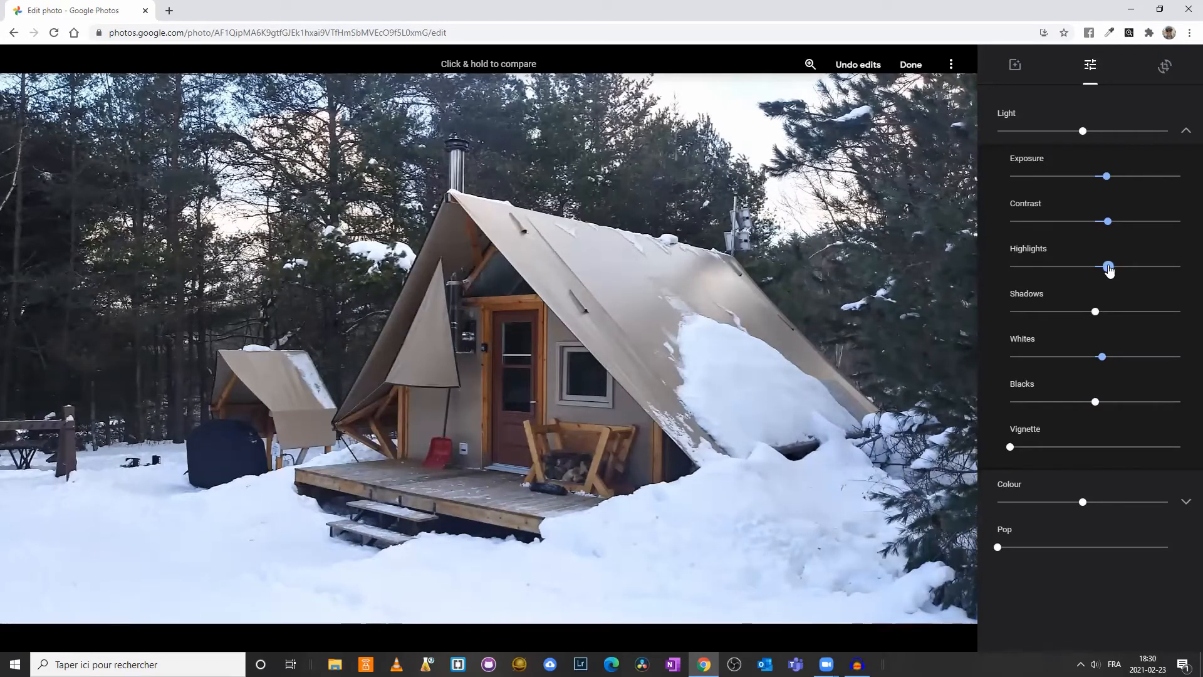
left_click_drag(1109, 269, 1072, 268)
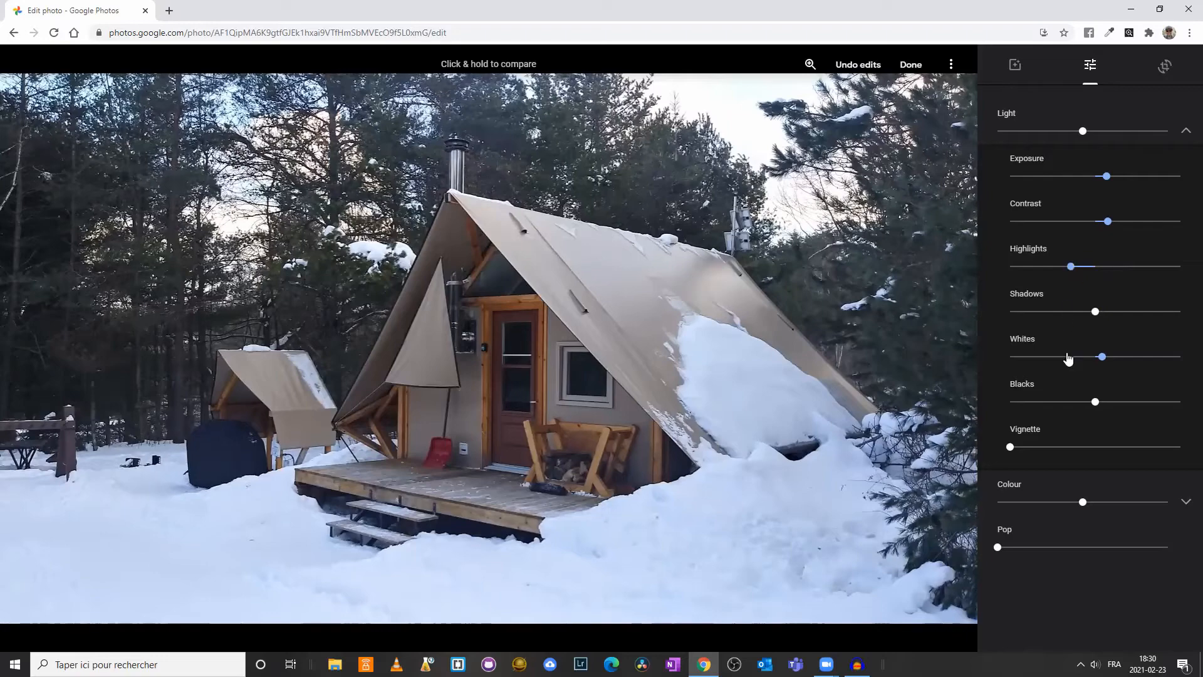
mouse_move(1103, 358)
left_mouse_down()
mouse_move(1131, 357)
mouse_move(1117, 357)
left_mouse_up()
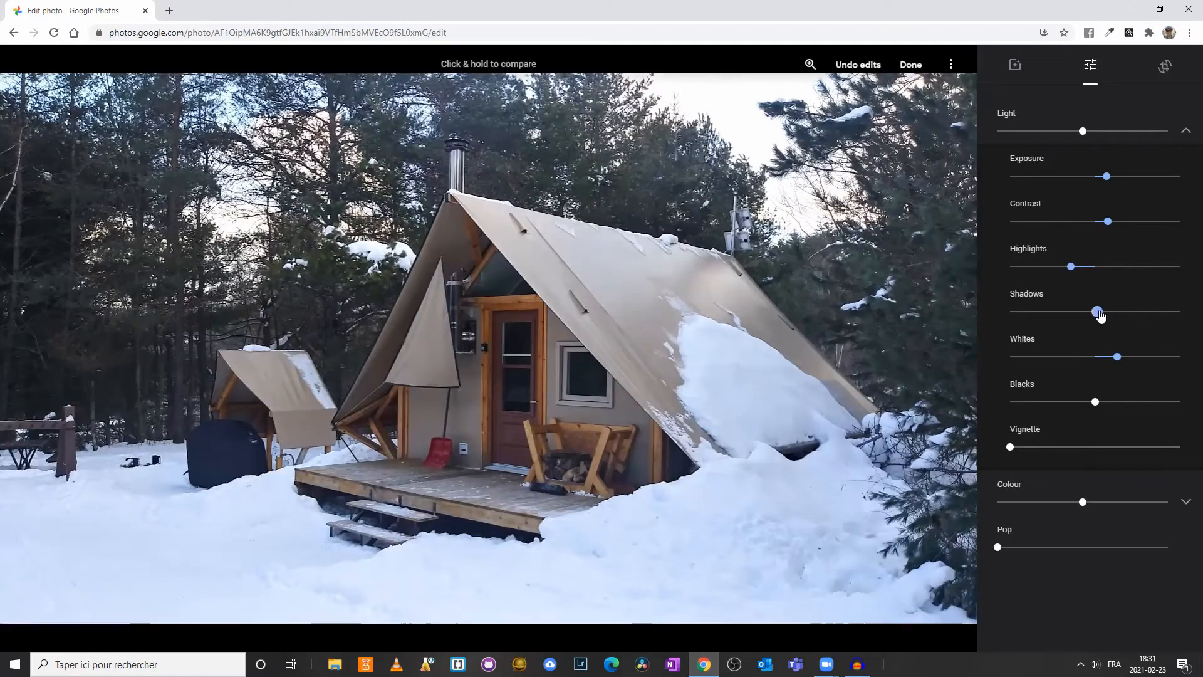
Brighten the shadows and blacks by about a fifth above neutral and increase the contrast a little further
left_click_drag(1096, 312, 1110, 313)
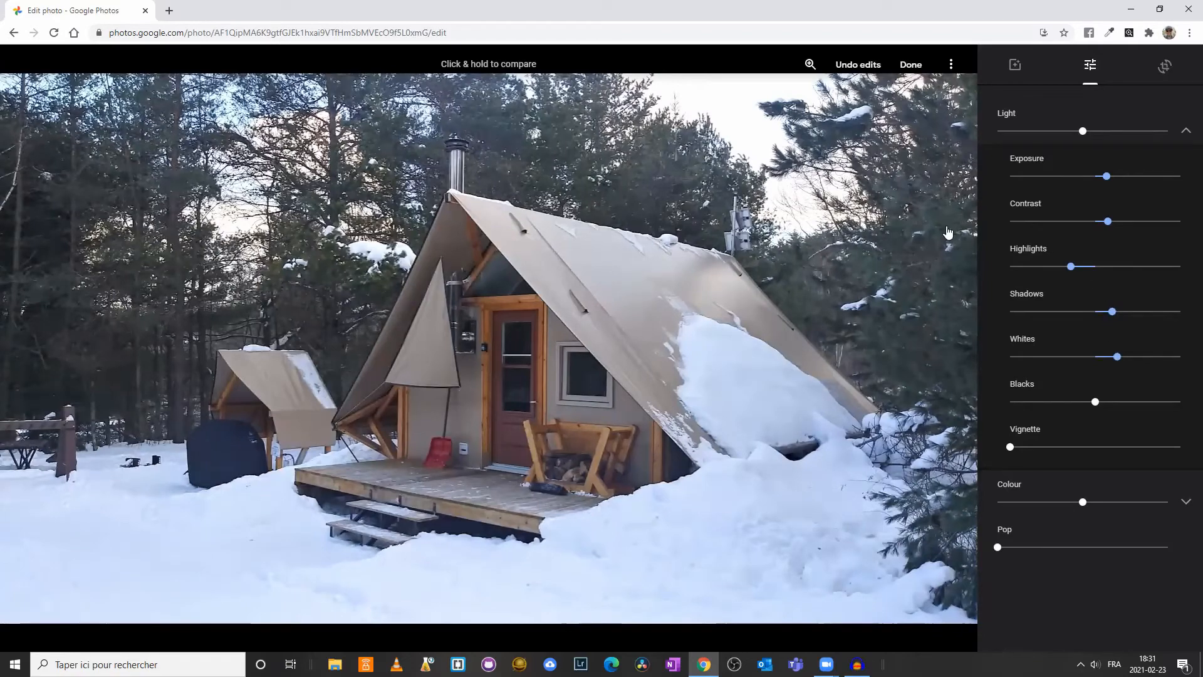
mouse_move(1107, 222)
left_mouse_down()
mouse_move(1140, 224)
mouse_move(1118, 229)
left_mouse_up()
left_click_drag(1099, 406, 1114, 402)
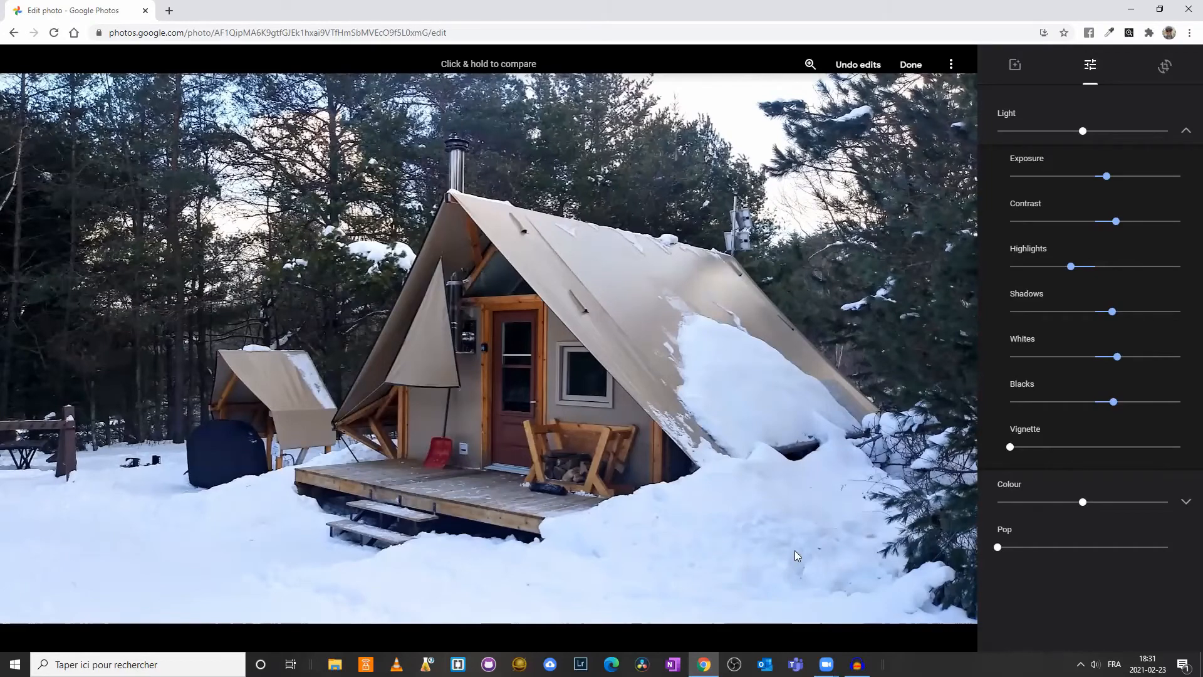
Try a strong vignette around the photo and set it back to none
left_click_drag(1013, 450, 1164, 460)
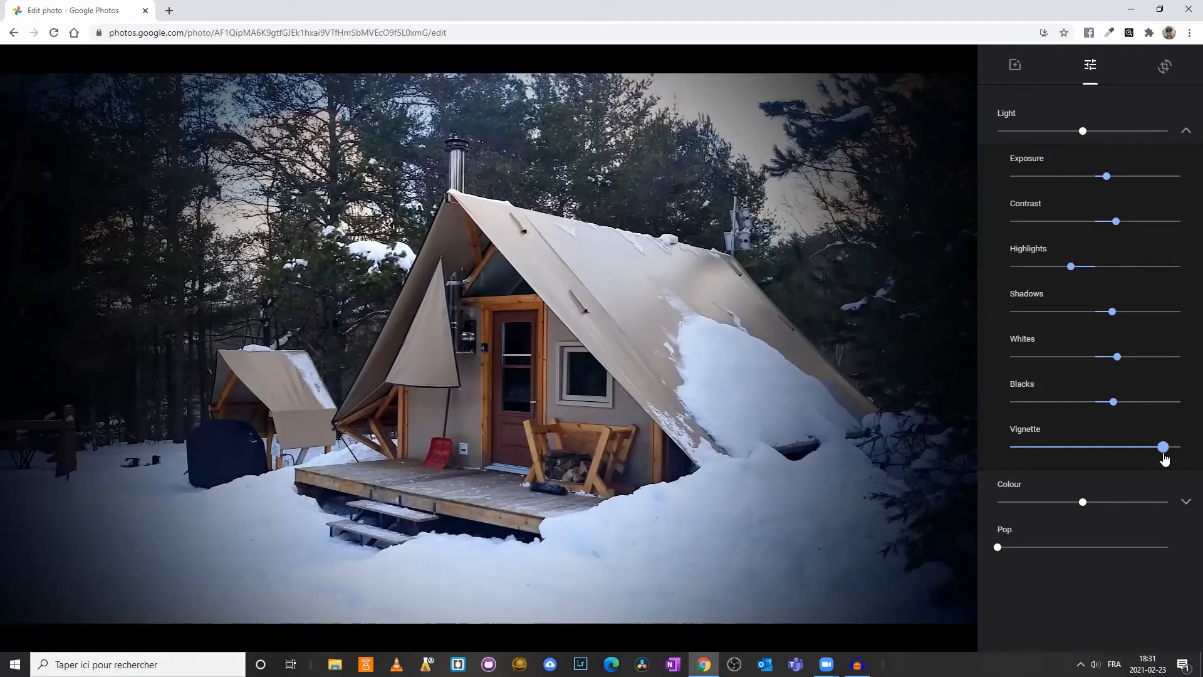
left_click_drag(1164, 454, 1010, 448)
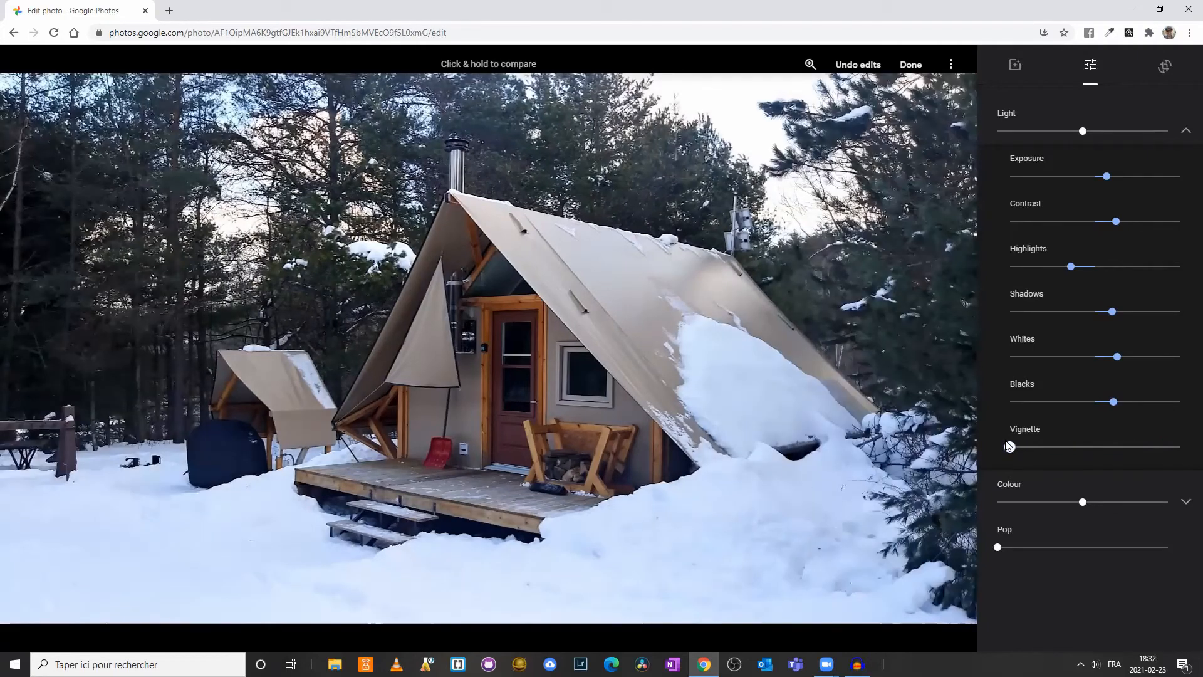
Increase the photo's saturation and warmth slightly above neutral in the detailed Colour adjustments
left_click(1183, 502)
scroll(1161, 549, "down", 2)
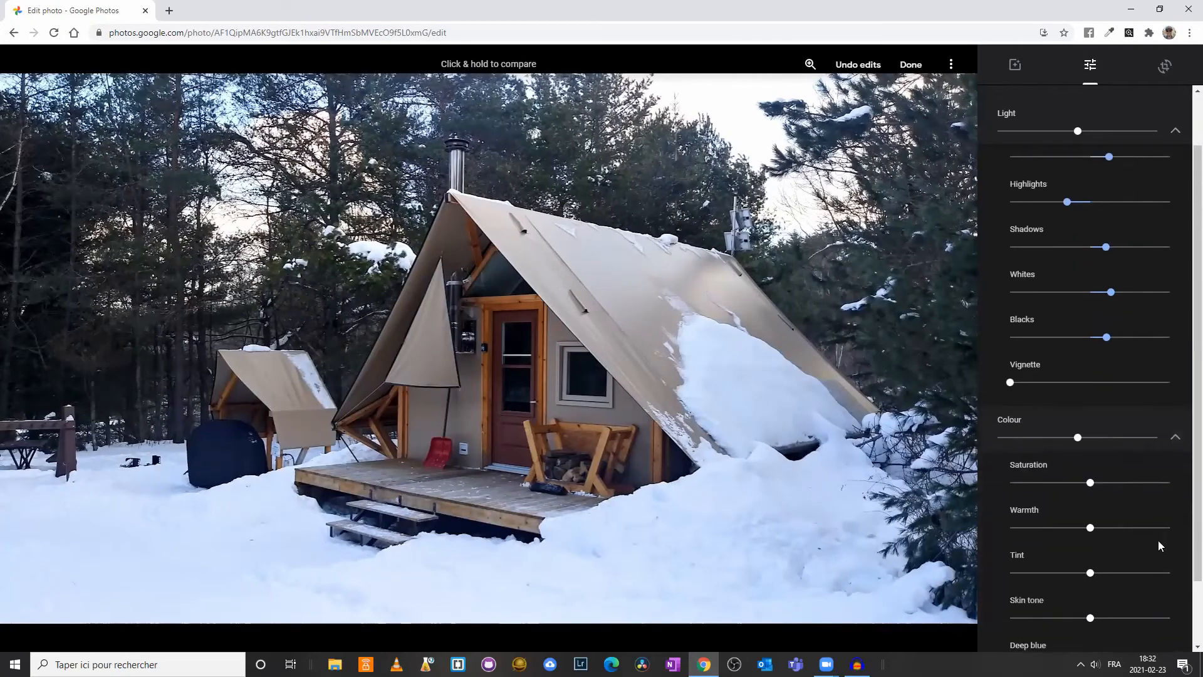
mouse_move(1091, 423)
left_mouse_down()
mouse_move(1183, 421)
mouse_move(972, 420)
mouse_move(1101, 422)
left_mouse_up()
mouse_move(1090, 466)
left_mouse_down()
mouse_move(1168, 467)
mouse_move(990, 467)
mouse_move(1178, 467)
mouse_move(1093, 474)
mouse_move(1104, 474)
left_mouse_up()
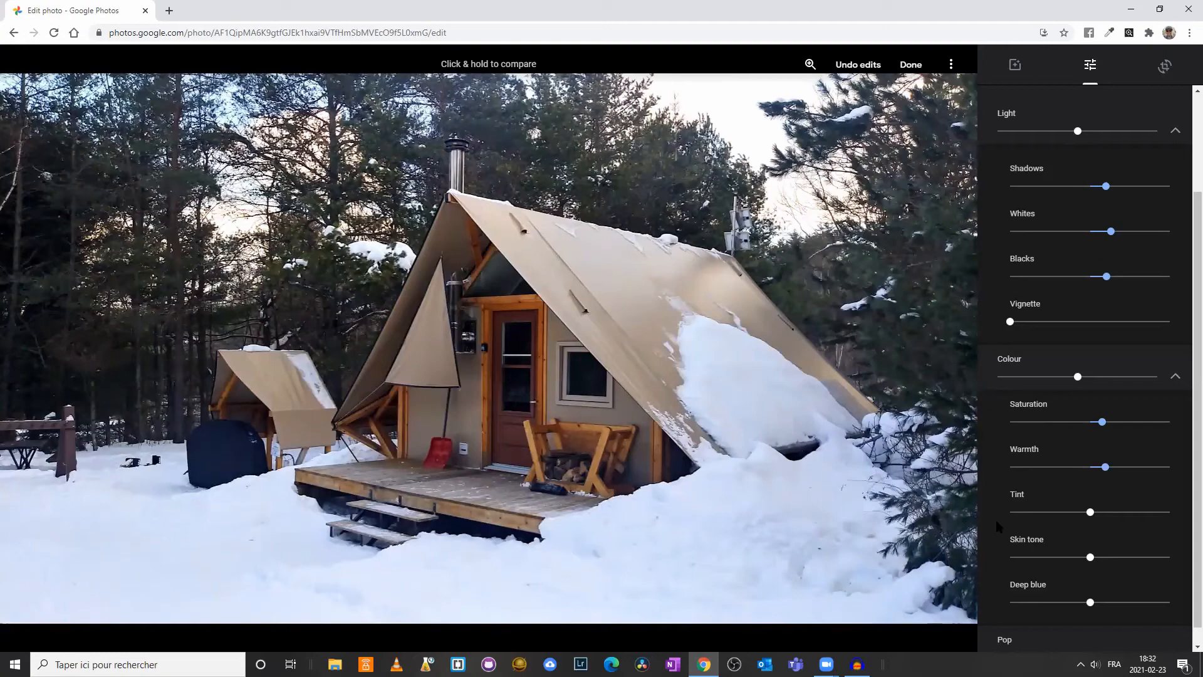
Lower the skin tone marginally, and test Deep blue at its maximum before returning it to neutral
mouse_move(1090, 514)
left_mouse_down()
mouse_move(1134, 512)
mouse_move(1010, 513)
mouse_move(1147, 513)
mouse_move(1090, 513)
left_mouse_up()
mouse_move(1090, 560)
left_mouse_down()
mouse_move(1168, 556)
mouse_move(1010, 556)
mouse_move(1031, 538)
mouse_move(1088, 557)
left_mouse_up()
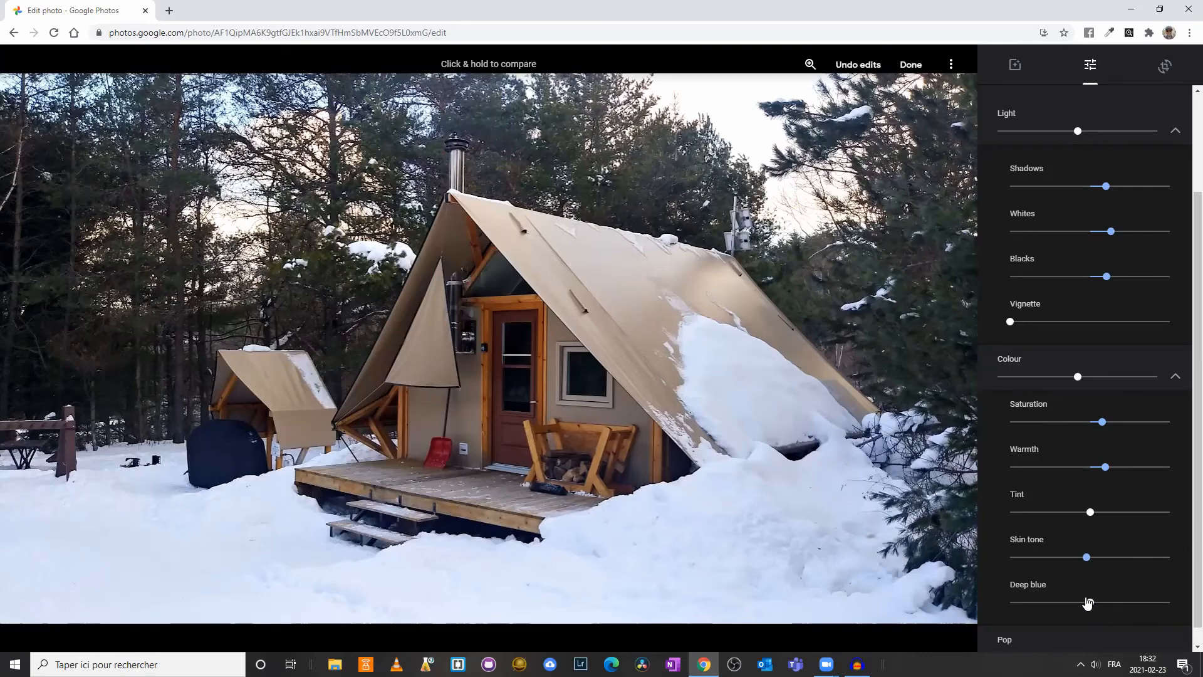
left_click_drag(1089, 604, 1186, 606)
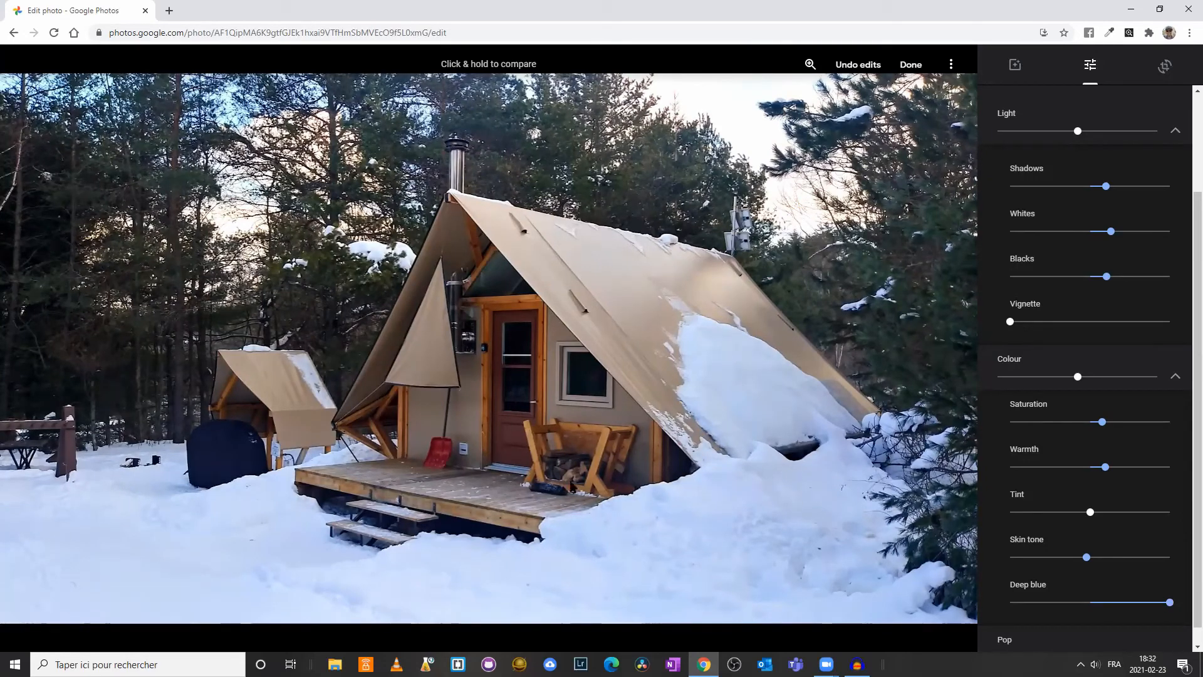
left_click_drag(1162, 604, 1090, 602)
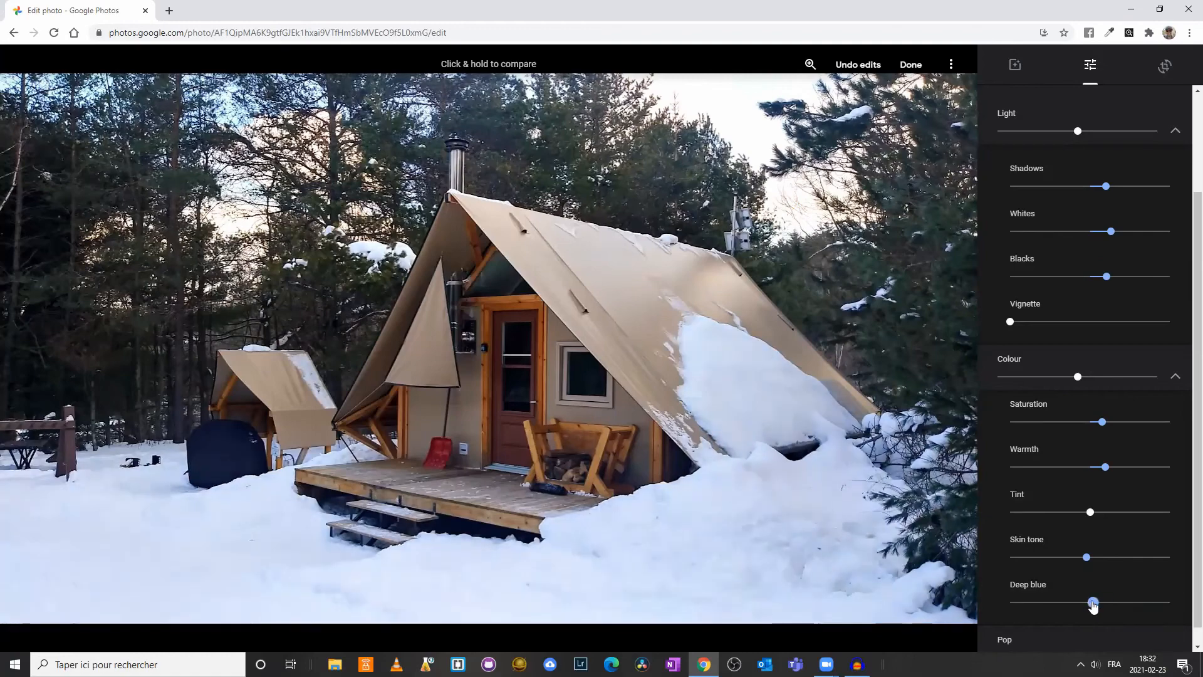
Test the Pop effect at full strength and reduce it to about one fifth of its range
scroll(1184, 525, "down", 1)
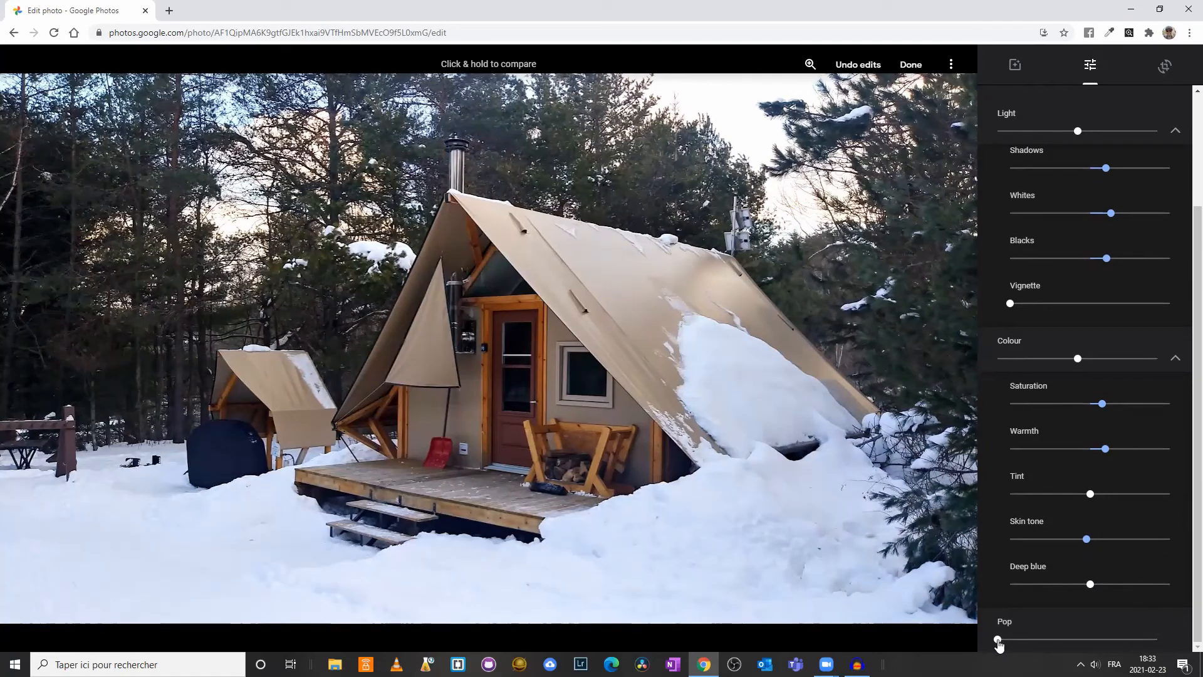
left_click_drag(999, 645, 1184, 632)
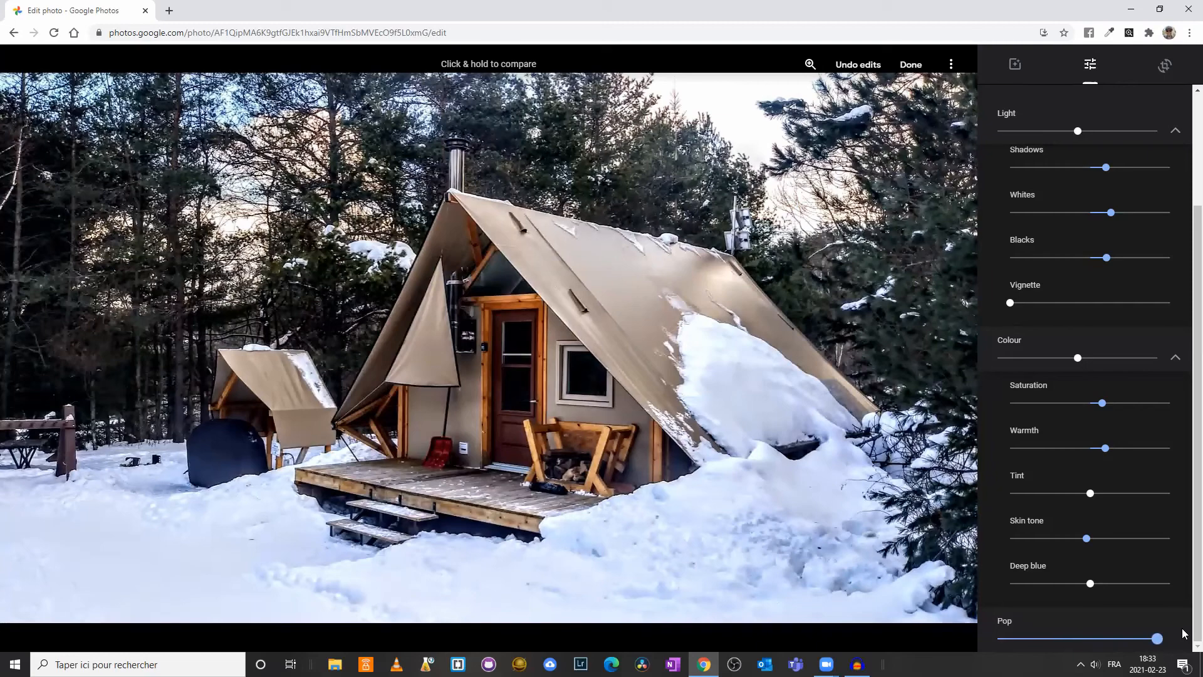
left_click_drag(1182, 629, 1031, 640)
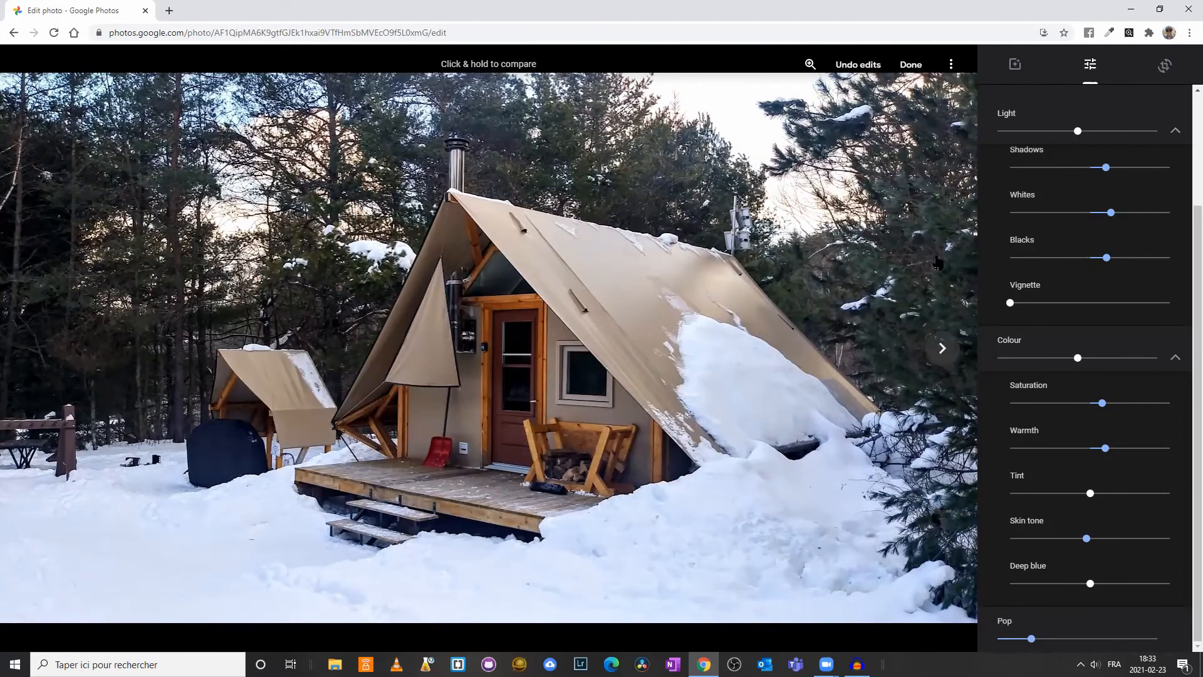
Save the edits to the cabin photo and open its additional options
left_click(909, 64)
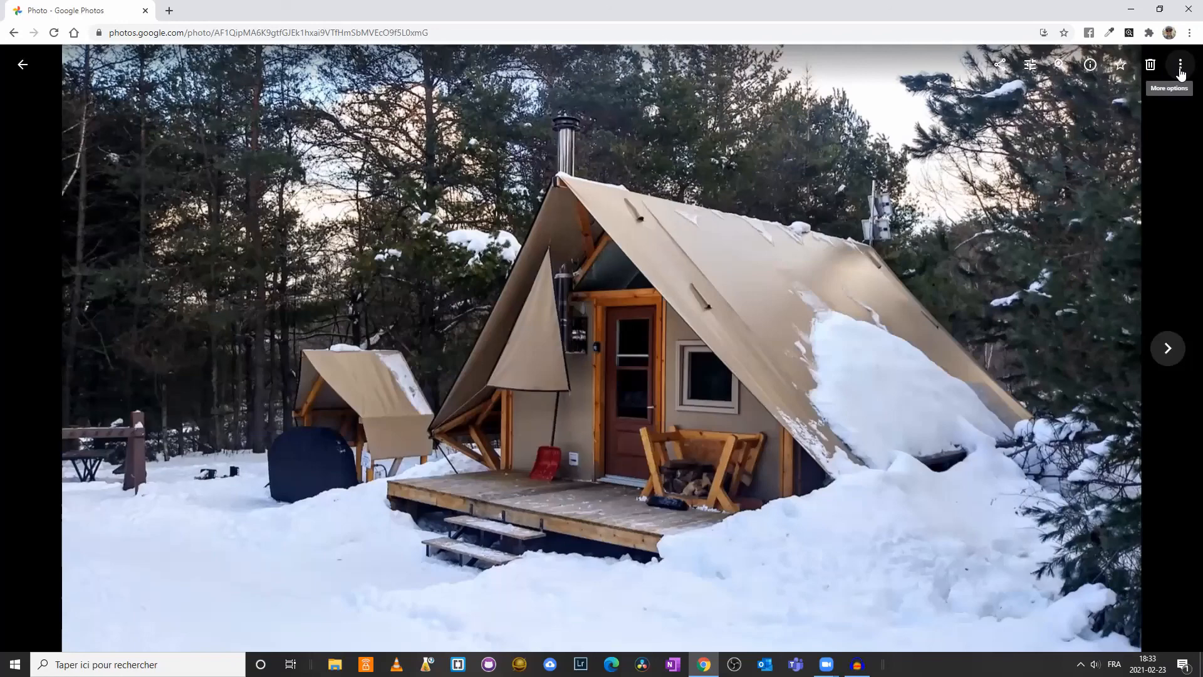
left_click(1180, 70)
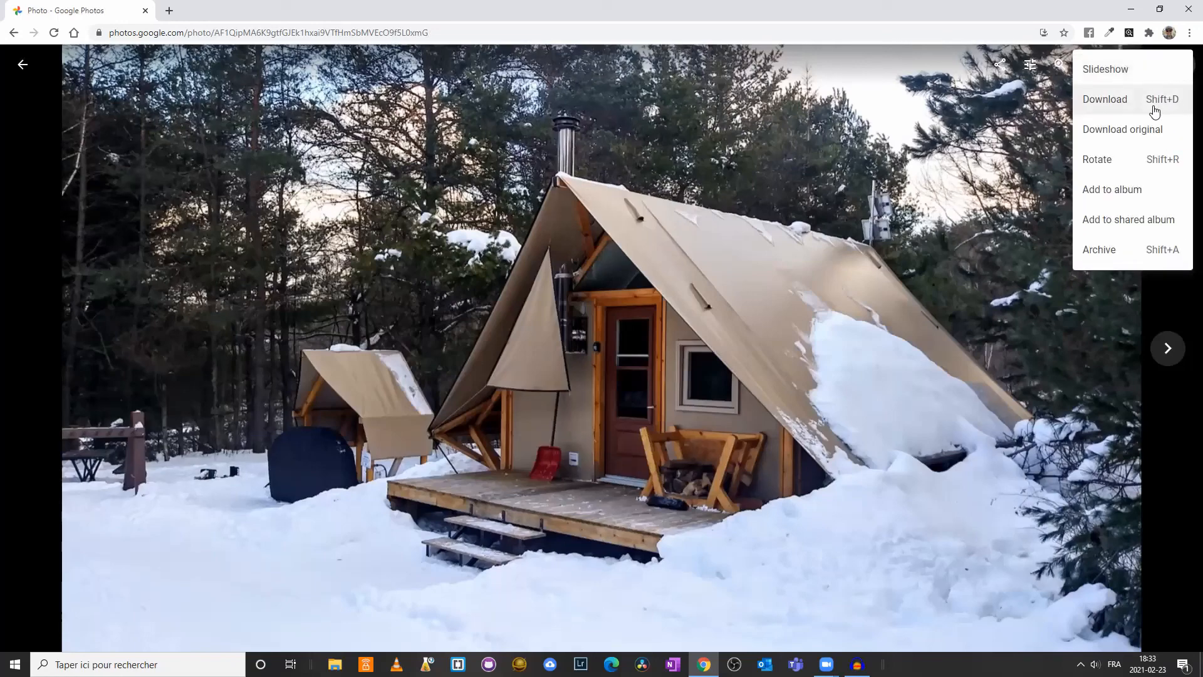